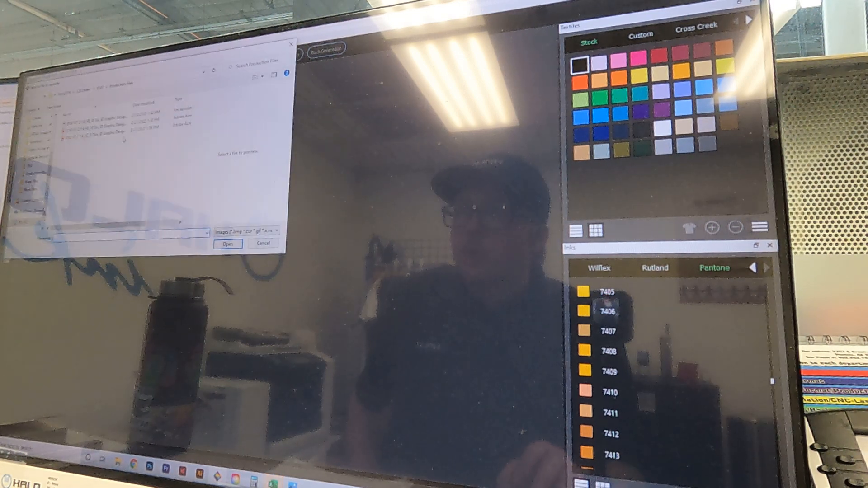
# Open the Crazy Train Flyball logo PDF from Production Files into color separations
pyautogui.click(85, 138)
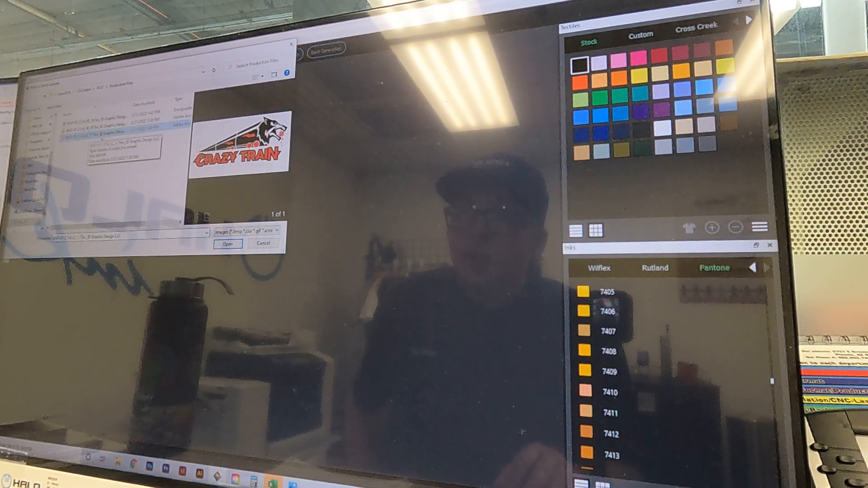
pyautogui.doubleClick(102, 137)
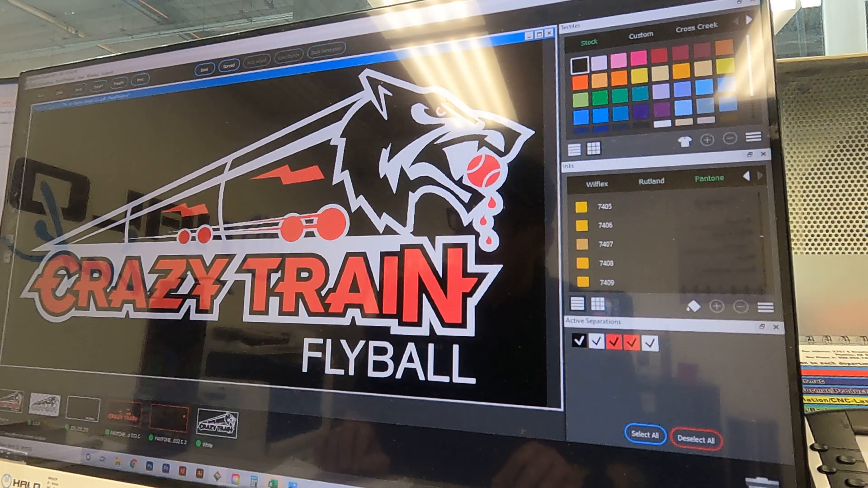
# Preview the empty and white FLYBALL separations and drop the unneeded plates
pyautogui.click(68, 418)
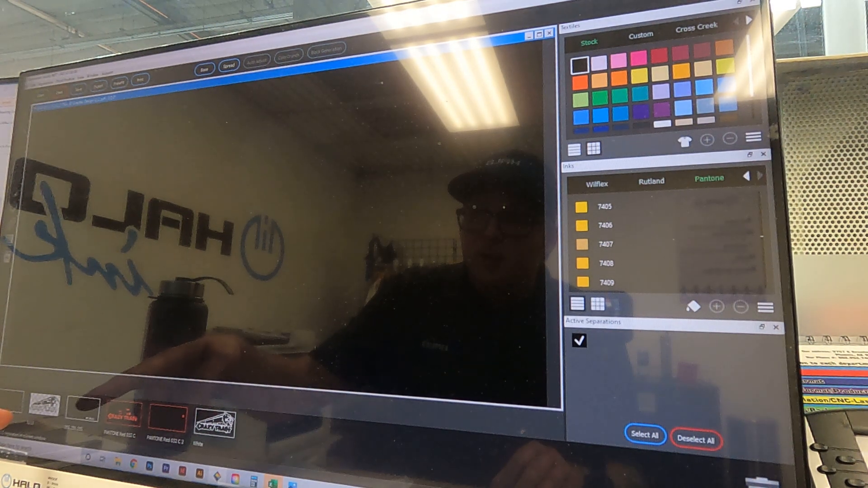
pyautogui.click(644, 435)
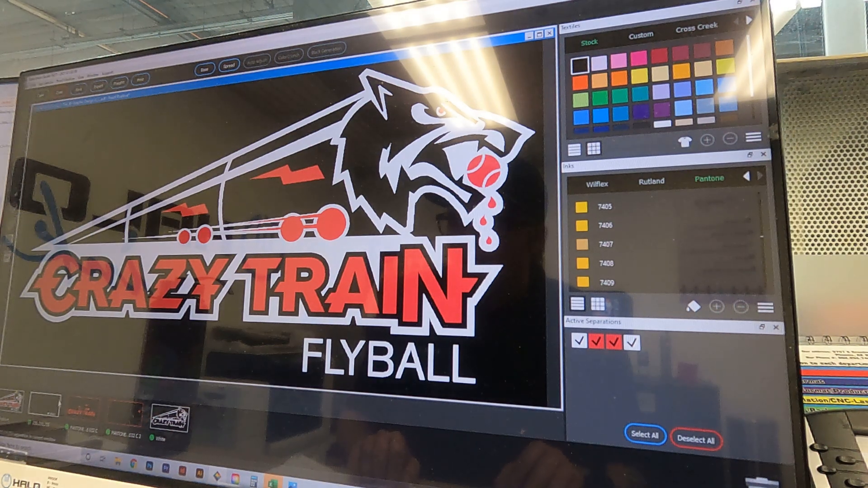
pyautogui.click(46, 404)
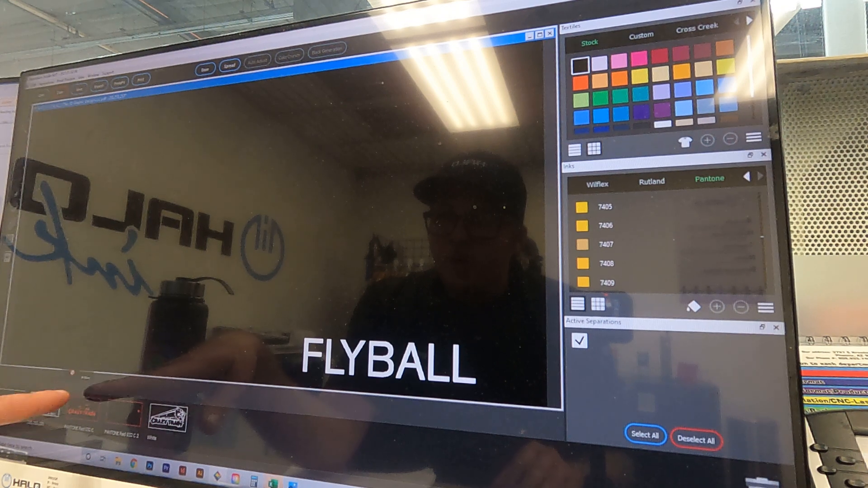
pyautogui.rightClick(168, 420)
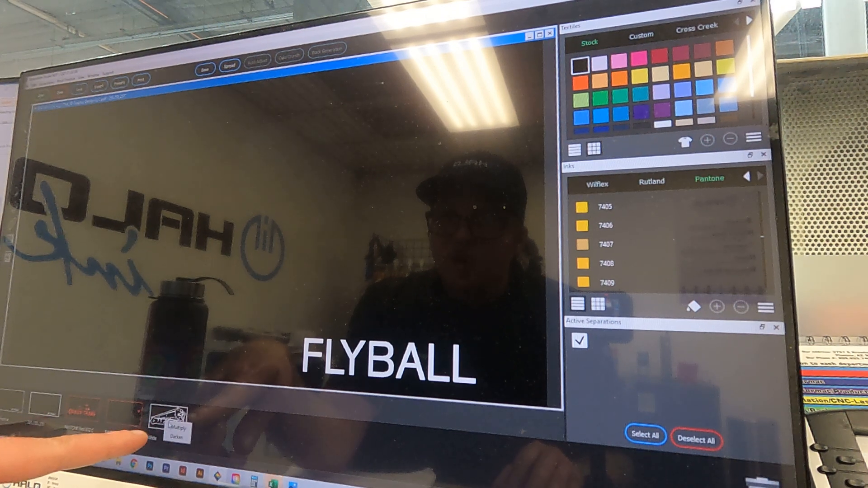
pyautogui.click(178, 428)
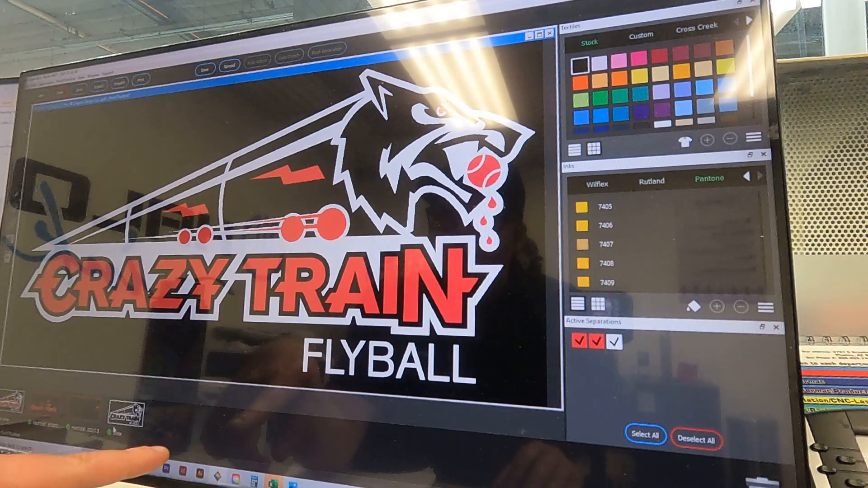
# Check the red and white separations individually and together, ending on the full composite
pyautogui.click(126, 413)
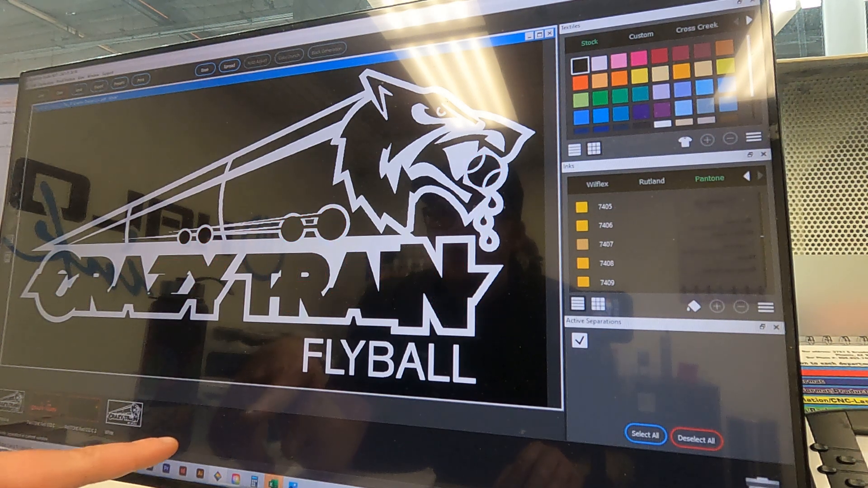
pyautogui.click(47, 408)
pyautogui.click(97, 409)
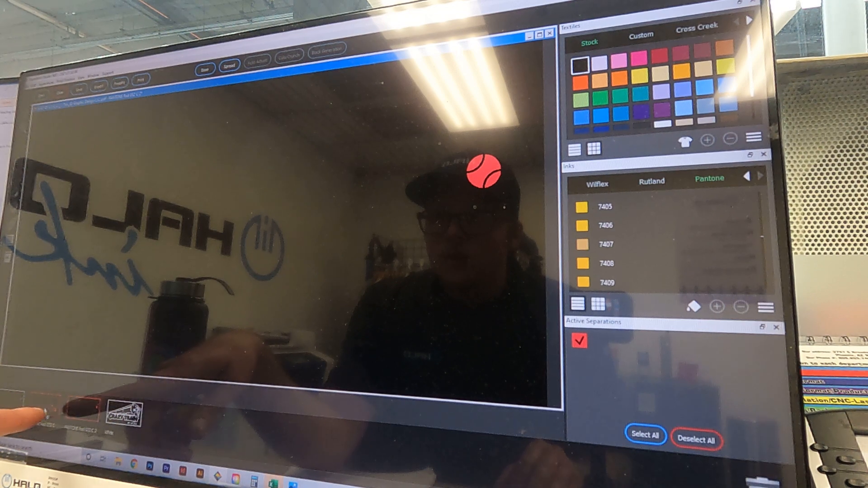
pyautogui.click(53, 414)
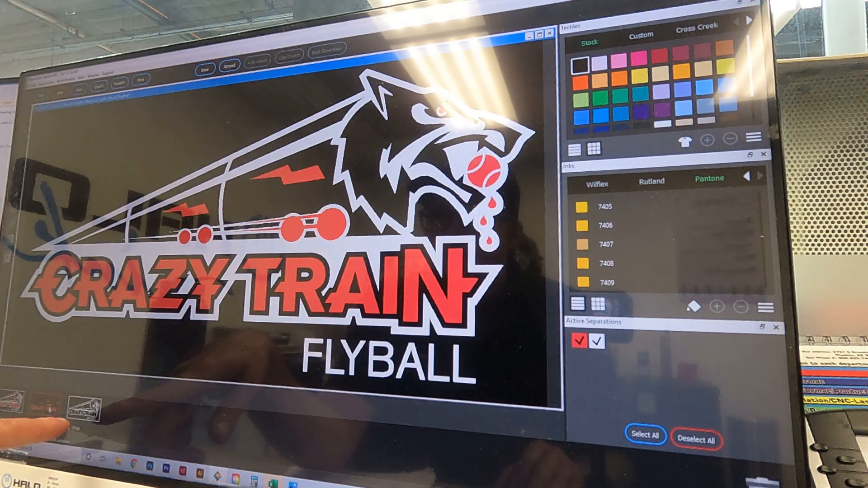
pyautogui.click(83, 408)
pyautogui.click(44, 406)
pyautogui.click(83, 408)
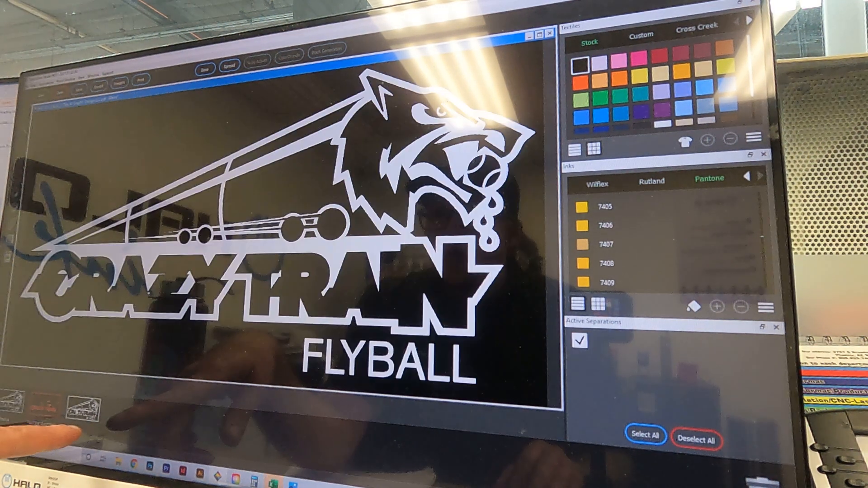
pyautogui.click(45, 406)
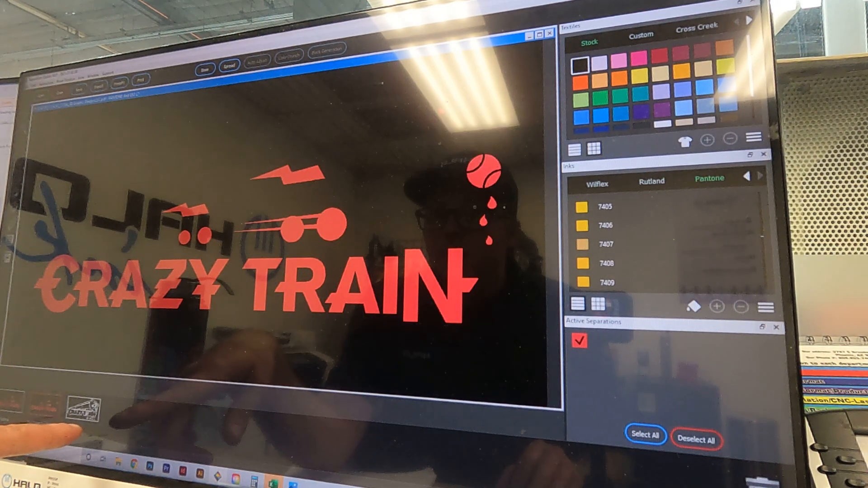
pyautogui.click(13, 403)
pyautogui.click(45, 406)
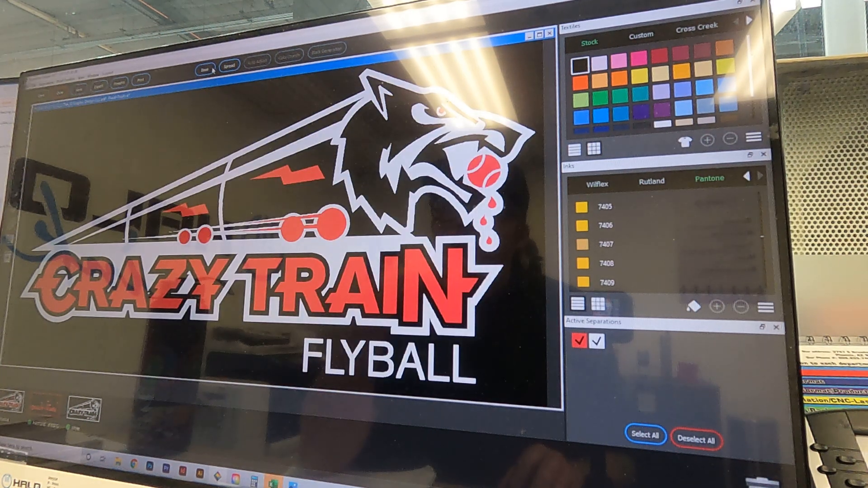
# Add a solid (not hatched) underbase separation, check it, and bring up the print proof
pyautogui.doubleClick(298, 284)
pyautogui.click(388, 163)
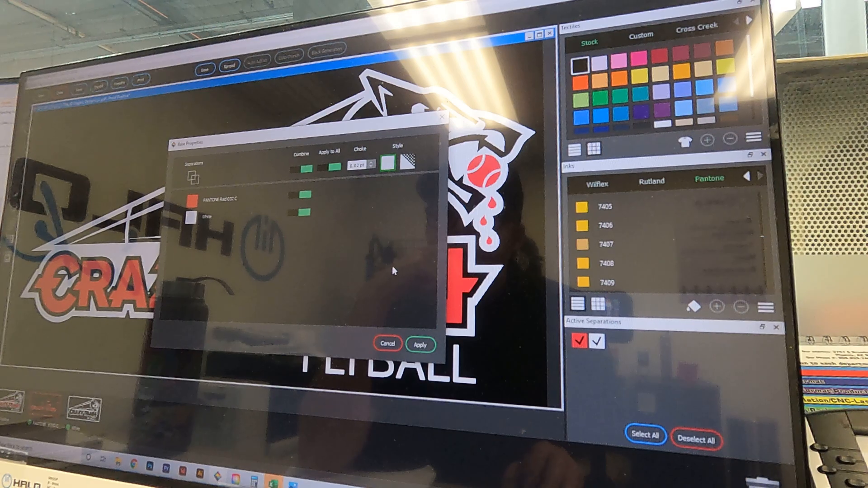
pyautogui.click(420, 343)
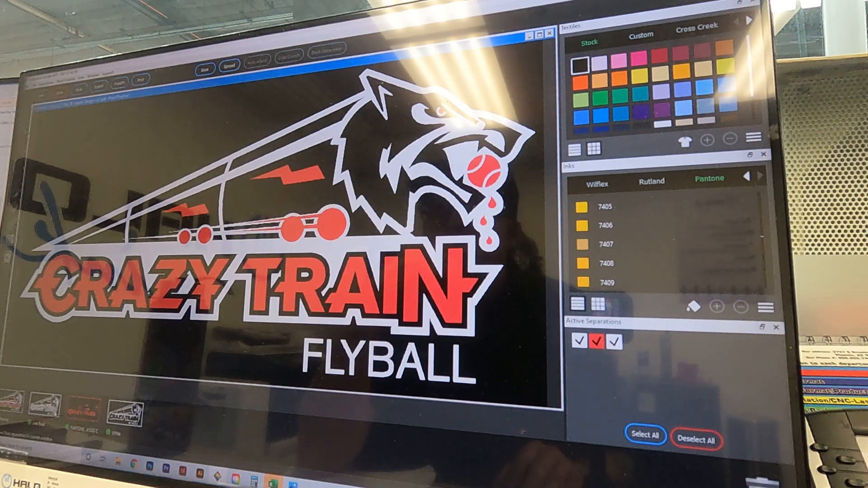
pyautogui.click(14, 405)
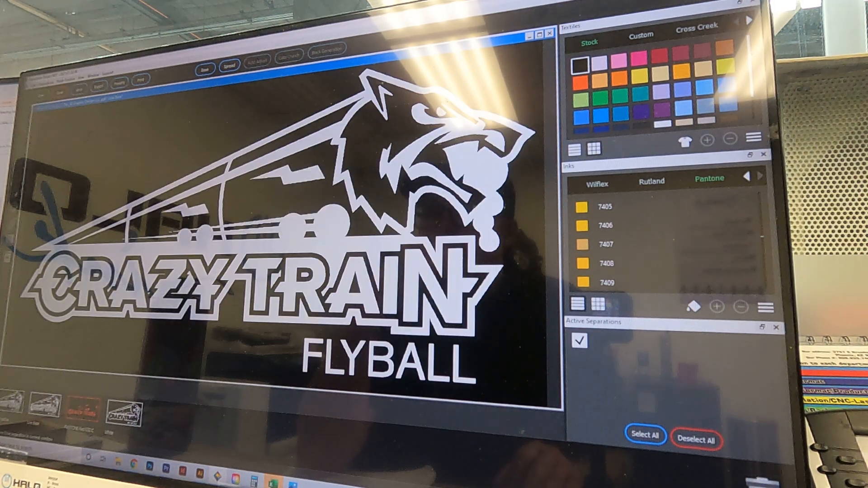
pyautogui.click(14, 405)
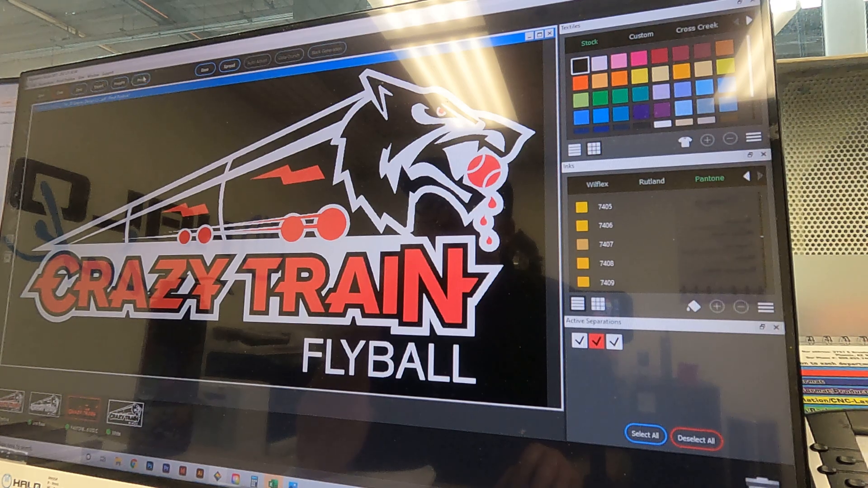
pyautogui.click(141, 80)
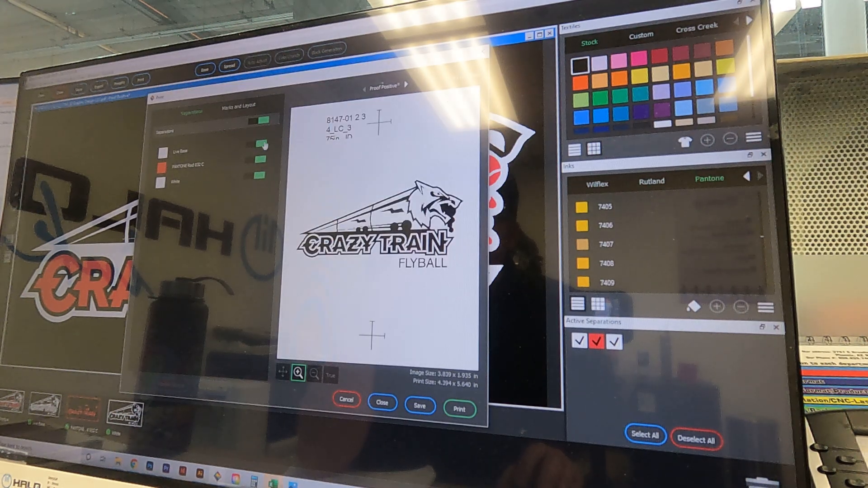
# Set the Marks and Layout layout type to the left-chest template
pyautogui.click(253, 110)
pyautogui.click(233, 144)
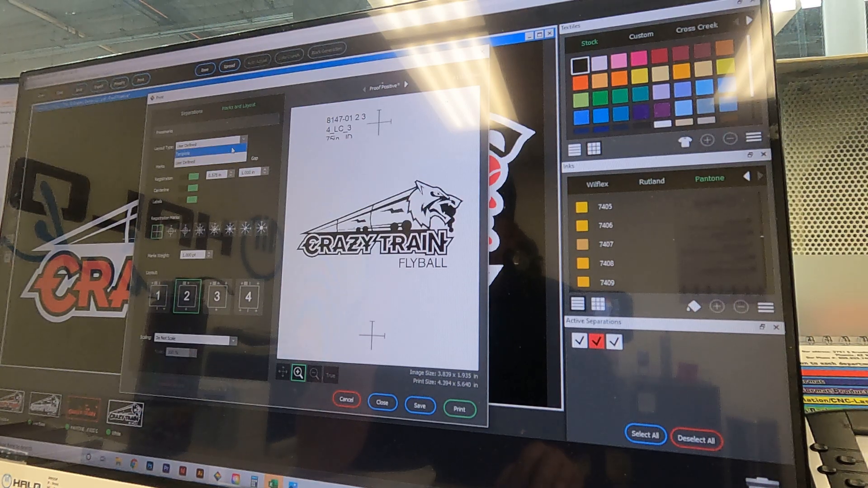
pyautogui.click(232, 152)
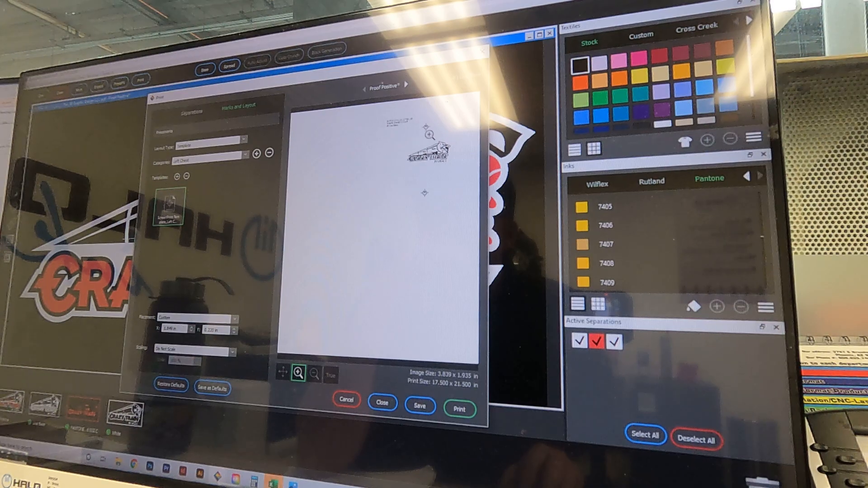
# Zoom the print preview in three times on the logo, then show all open windows
pyautogui.click(429, 135)
pyautogui.click(387, 175)
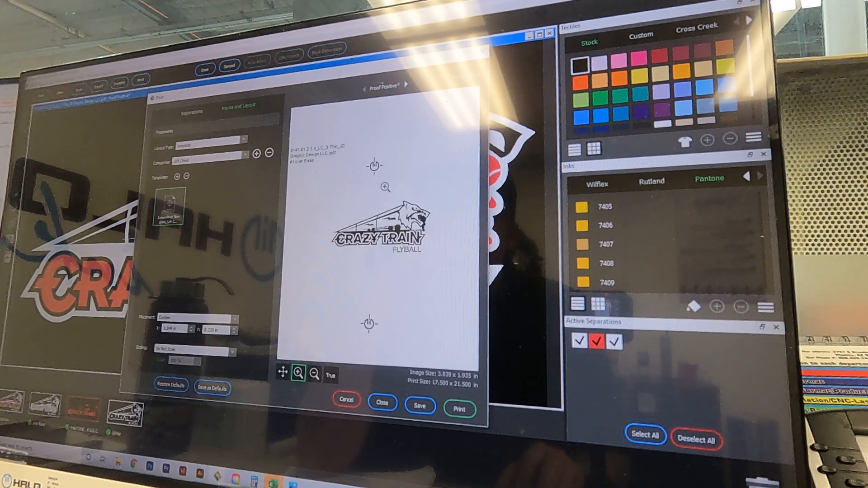
pyautogui.click(370, 201)
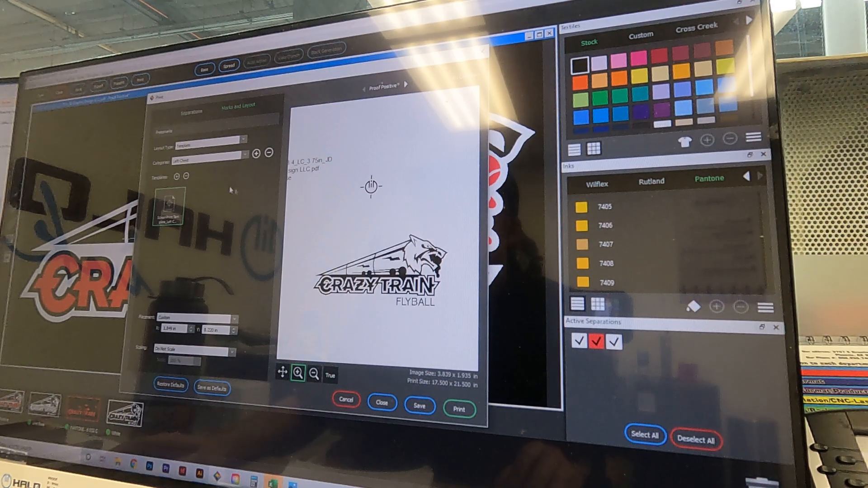
pyautogui.press('super+Tab')
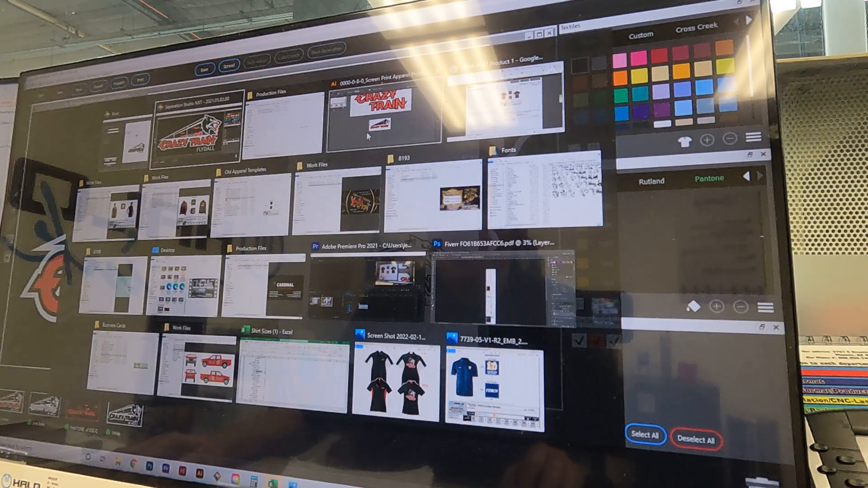
# Inspect the small Crazy Train logo in Illustrator, then return to the separations print preview
pyautogui.click(366, 131)
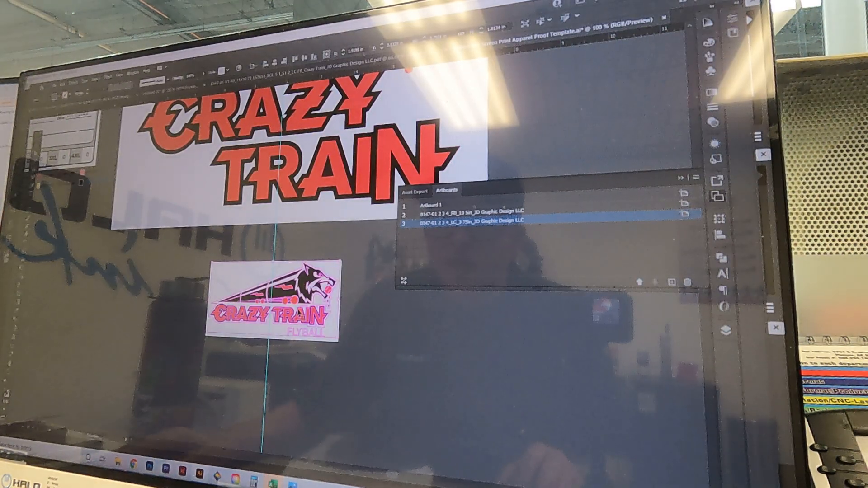
pyautogui.click(274, 302)
pyautogui.scroll(3, 274, 301)
pyautogui.scroll(2, 306, 314)
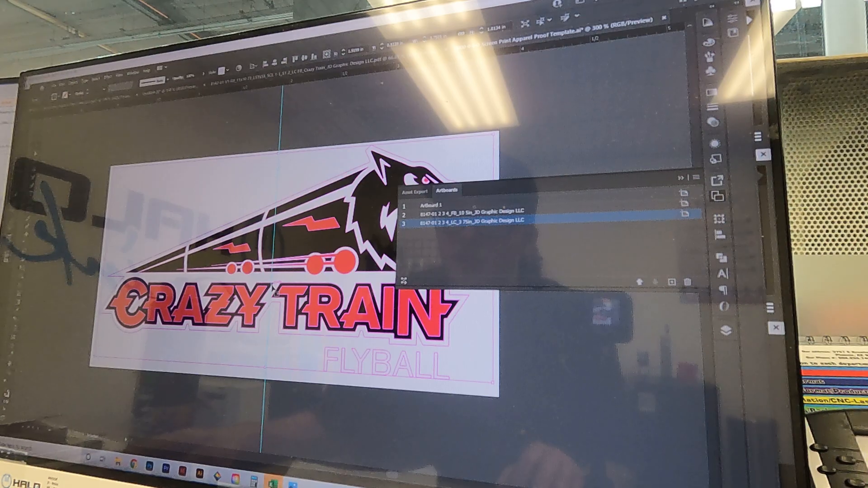
pyautogui.hotkey('ctrl', 'p')
# Nudge the logo's X placement left four steps and raise its Y placement one step
pyautogui.click(386, 241)
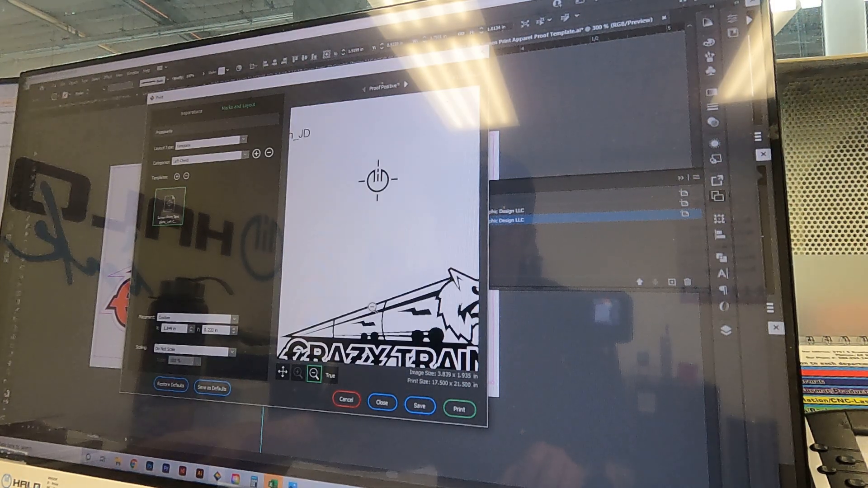
pyautogui.click(193, 333)
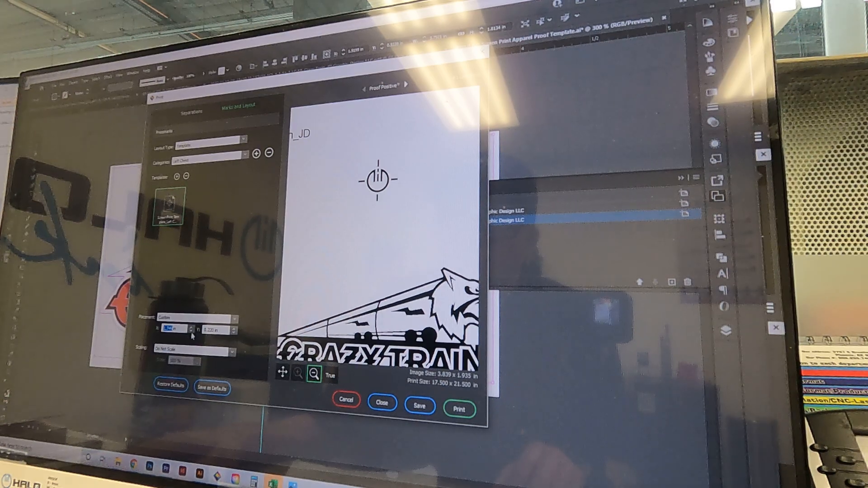
pyautogui.press('Up')
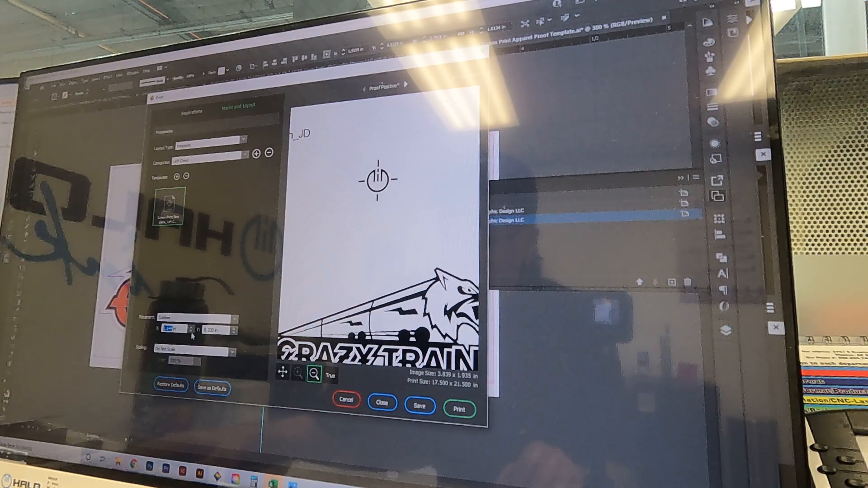
pyautogui.press('Up')
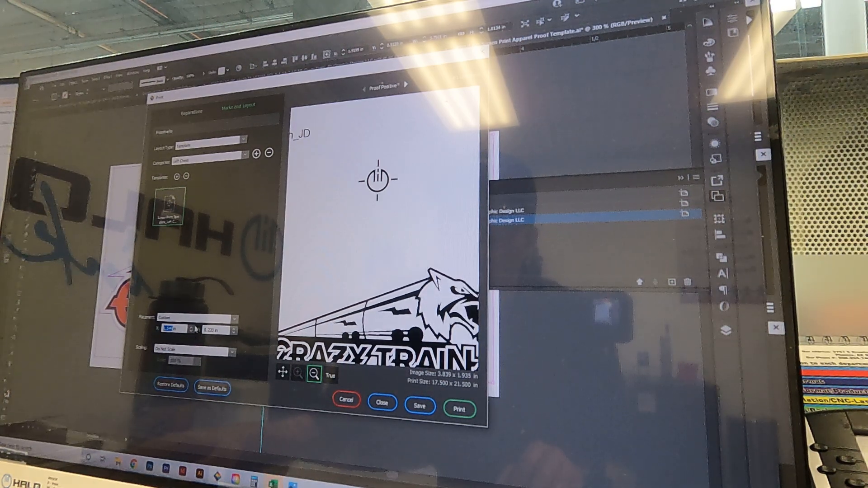
pyautogui.press('Up')
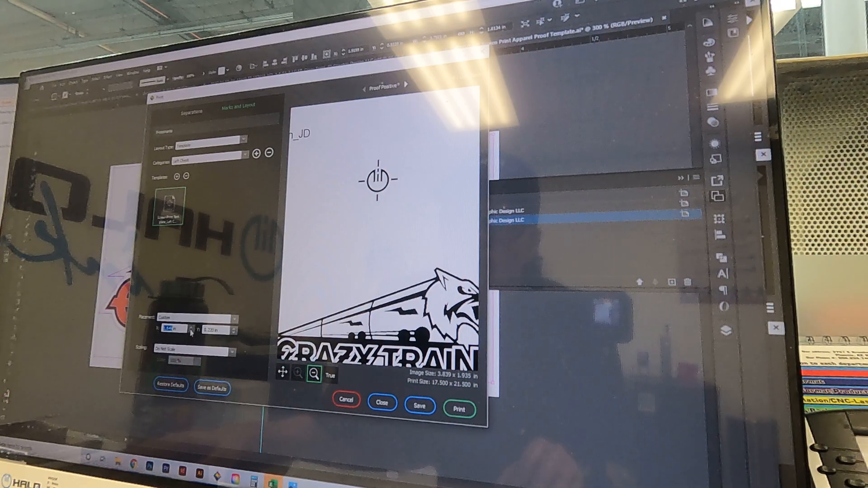
pyautogui.press('Up')
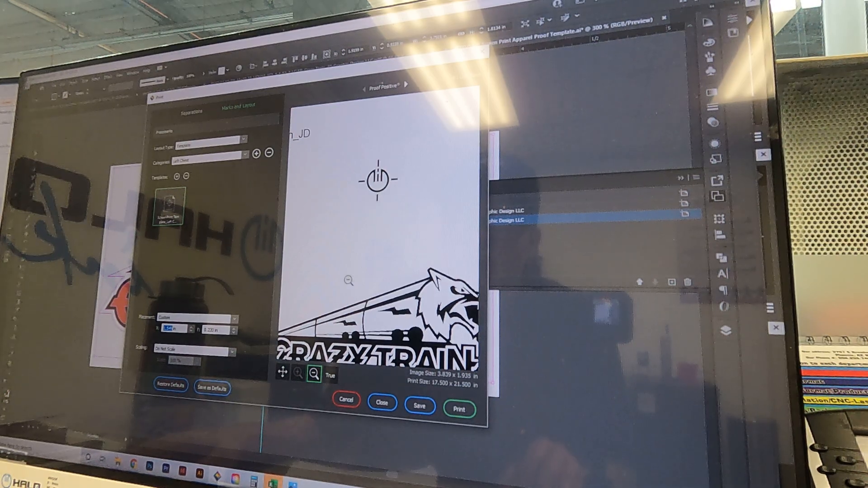
pyautogui.press('Tab')
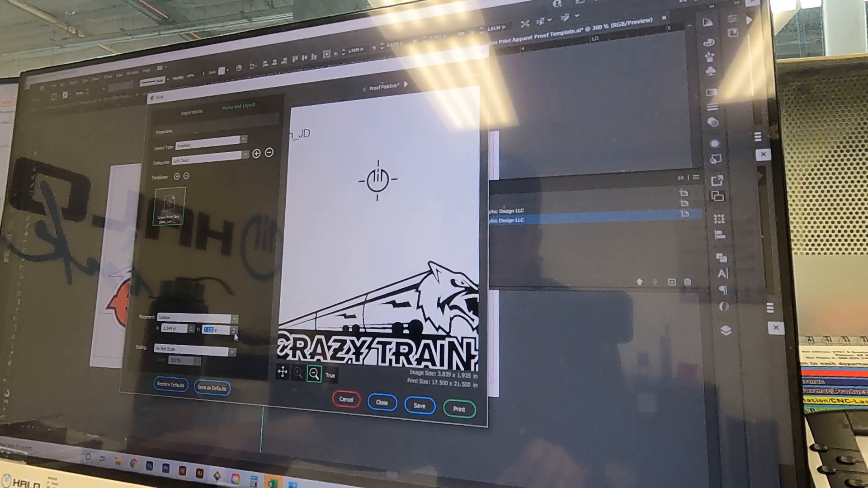
pyautogui.press('Up')
pyautogui.press('Up')
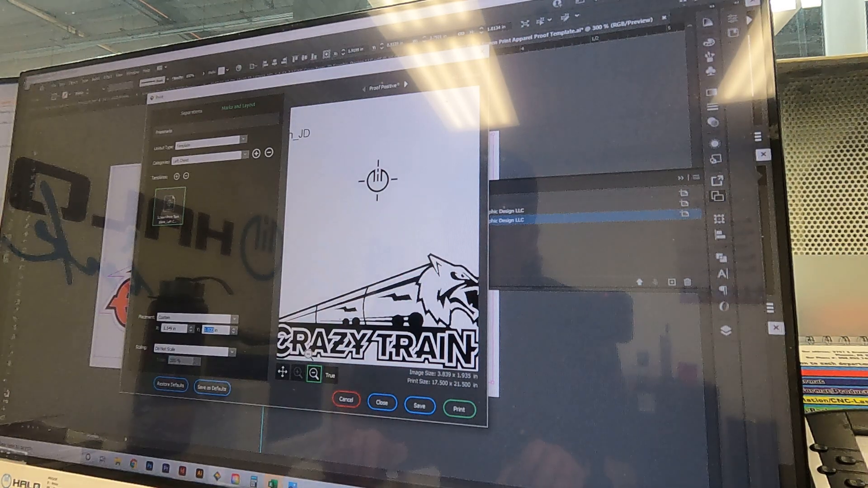
# Zoom the preview back out to show the whole left chest layout
pyautogui.click(309, 353)
pyautogui.click(352, 296)
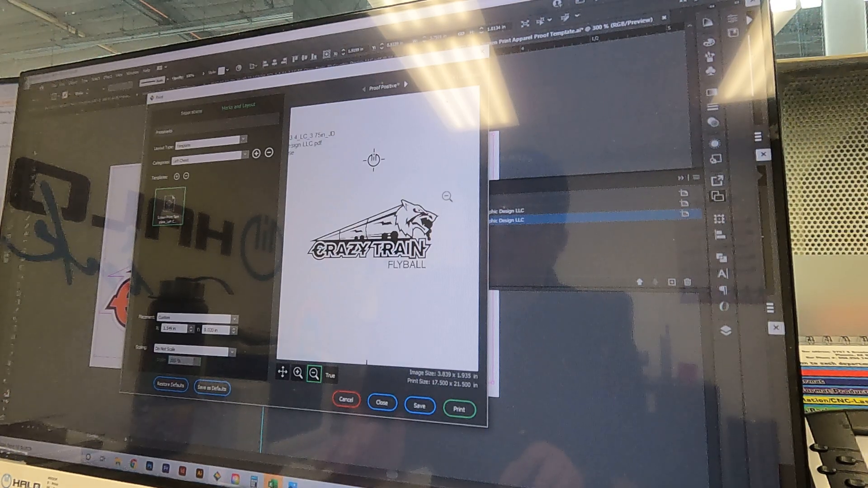
# Save the separations as EPS into Production Files and close the print window
pyautogui.click(426, 408)
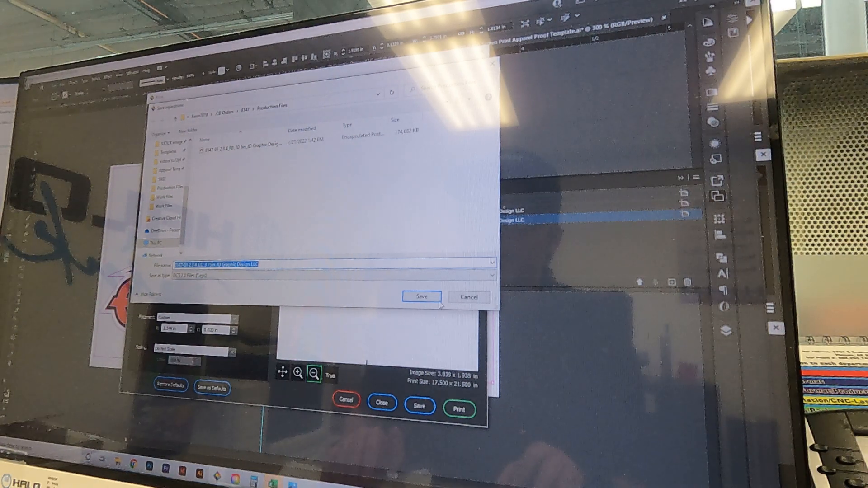
pyautogui.click(422, 297)
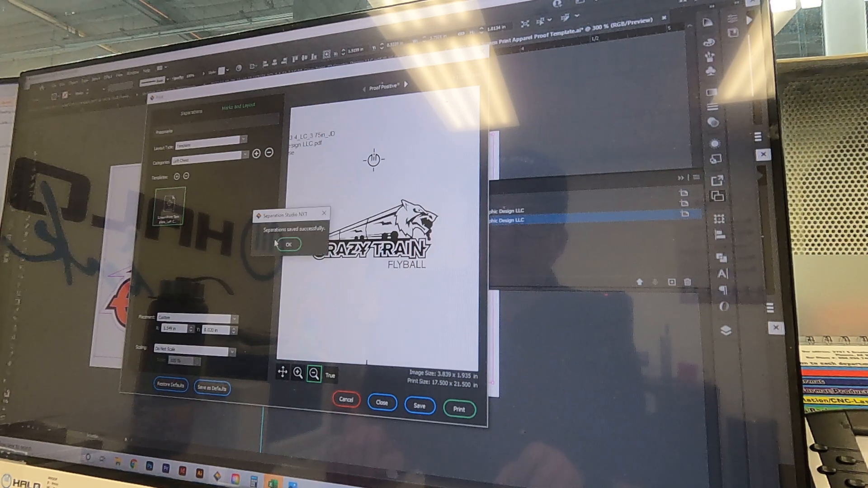
pyautogui.click(295, 249)
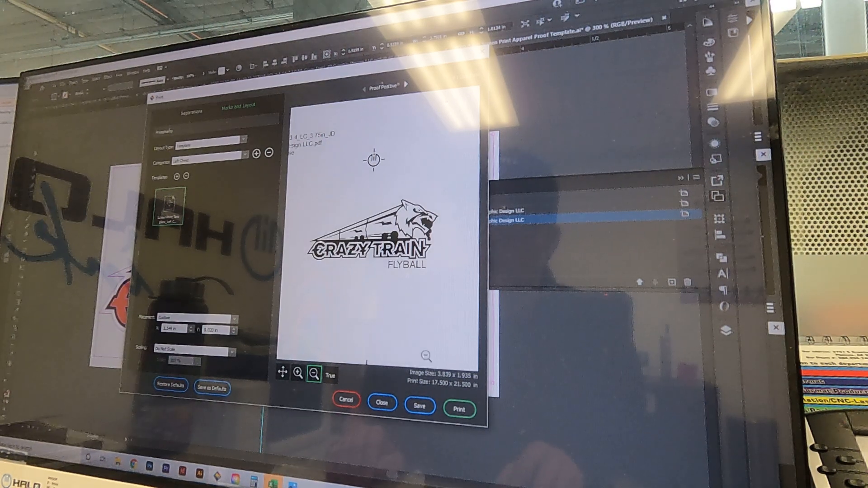
pyautogui.click(353, 398)
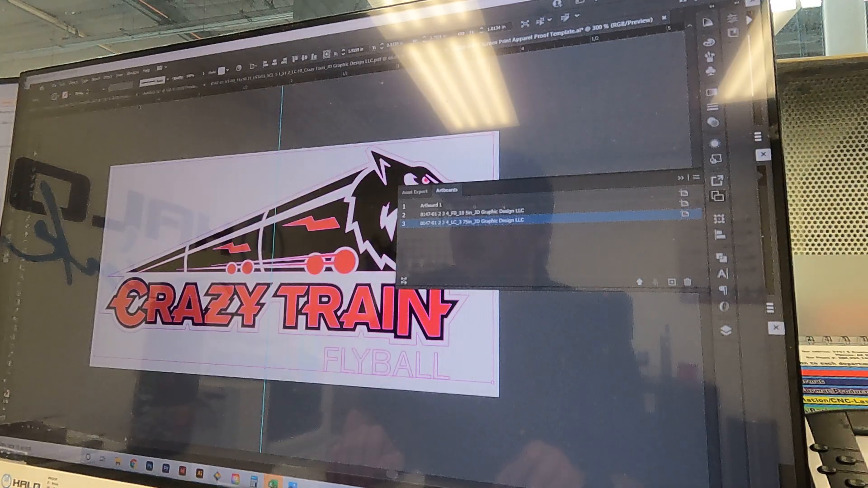
# Close the Crazy Train separations document, discarding unsaved changes
pyautogui.hotkey('alt', 'Tab')
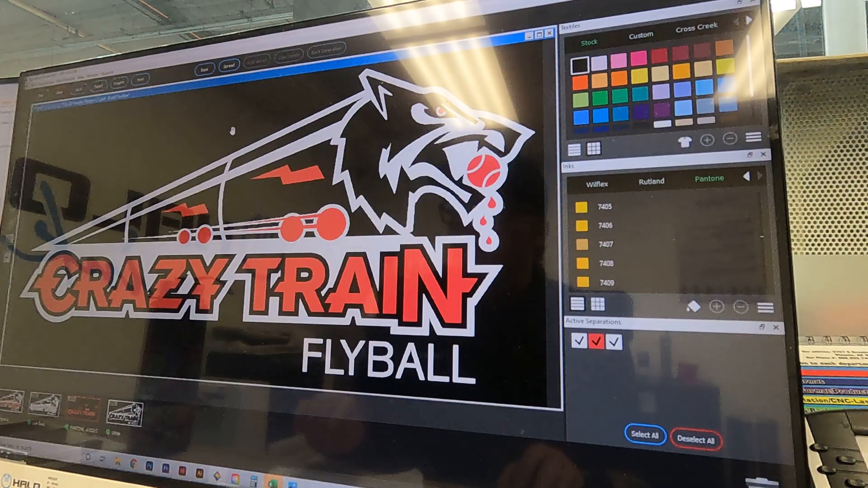
pyautogui.hotkey('ctrl', 'w')
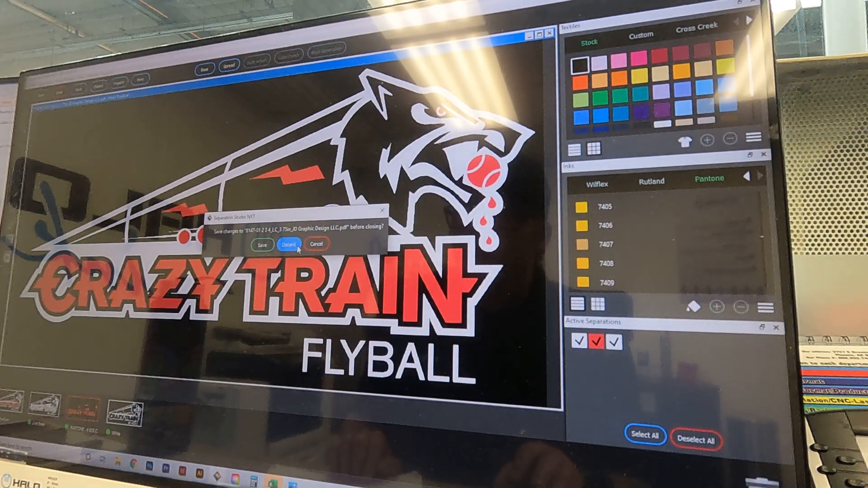
pyautogui.click(299, 245)
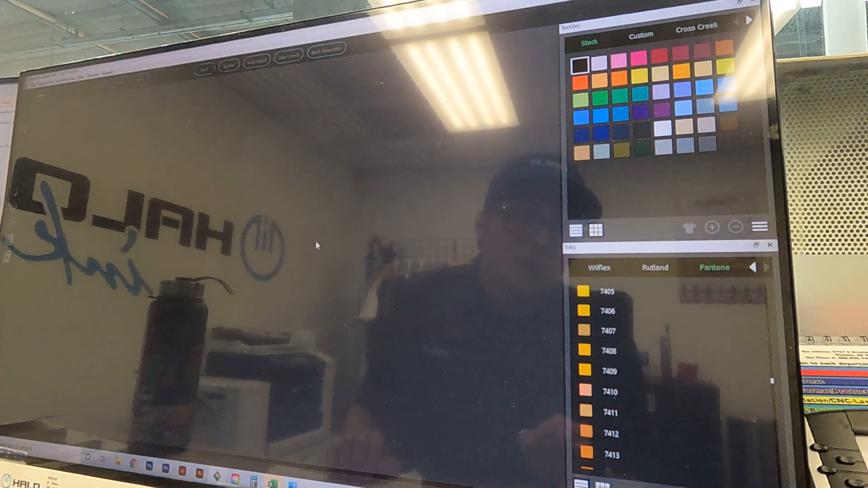